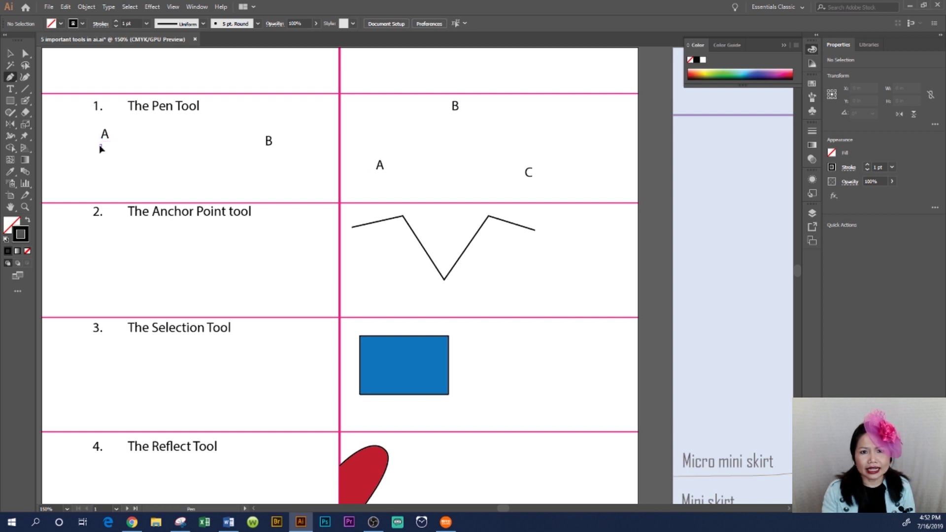
Draw a straight Pen line from point A to point B and end the path
{"action": "left_click", "coordinate": [101, 145]}
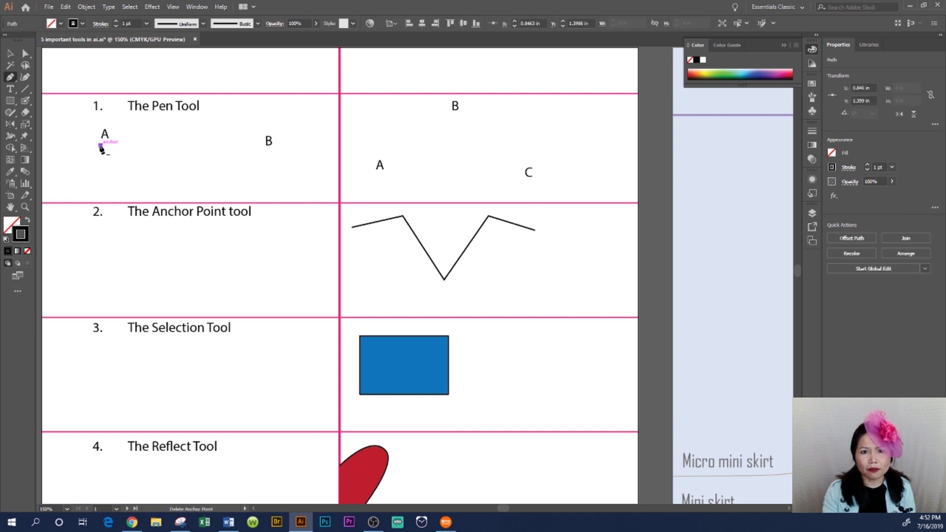
{"action": "left_click", "coordinate": [256, 146]}
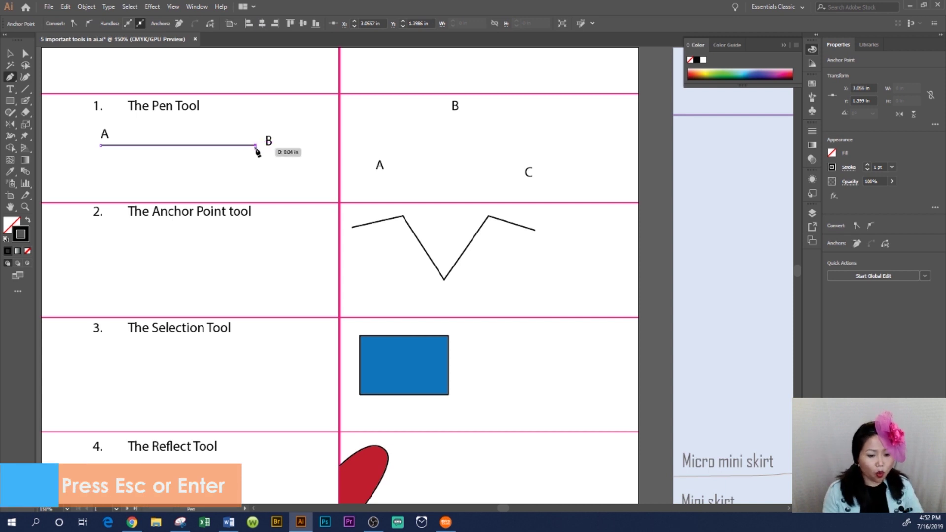
{"action": "key", "text": "Escape"}
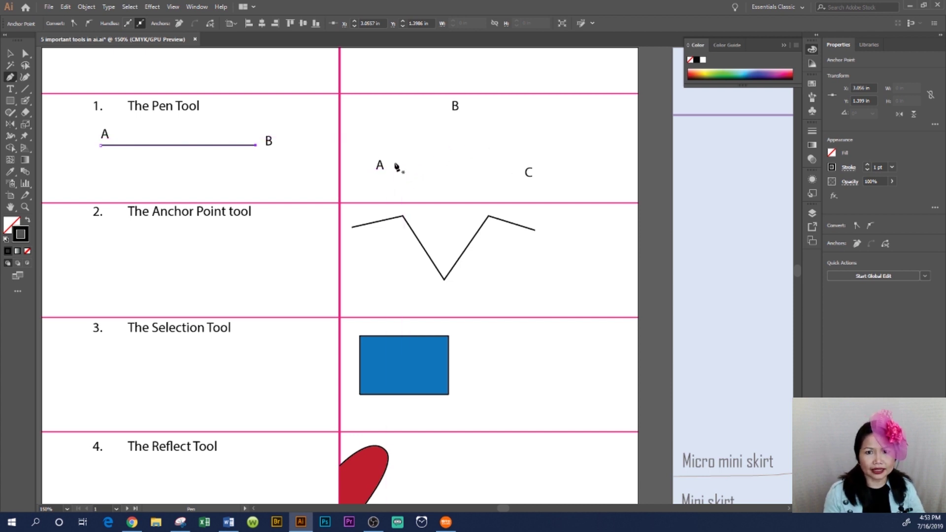
Draw a closed triangle through points A, B and C, then deselect it
{"action": "left_click", "coordinate": [376, 169]}
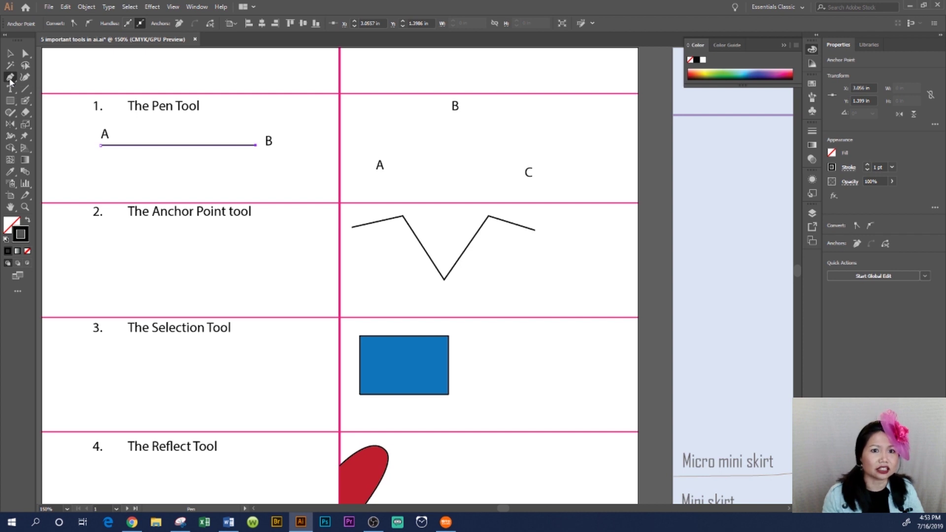
{"action": "left_click", "coordinate": [388, 168]}
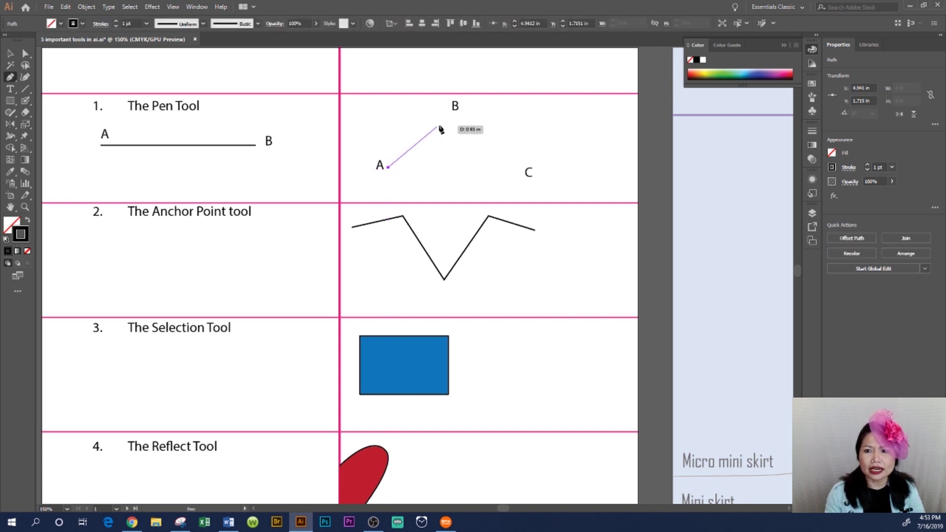
{"action": "left_click", "coordinate": [455, 115]}
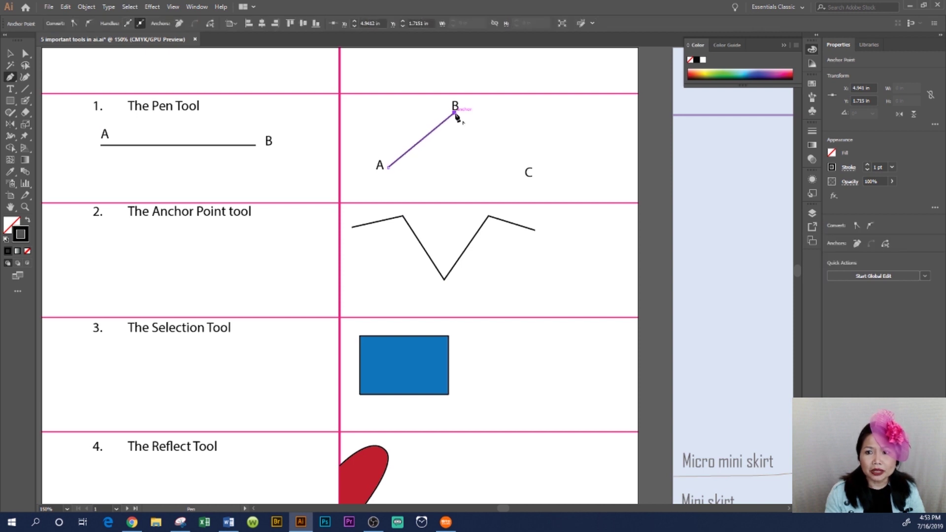
{"action": "left_click", "coordinate": [523, 171]}
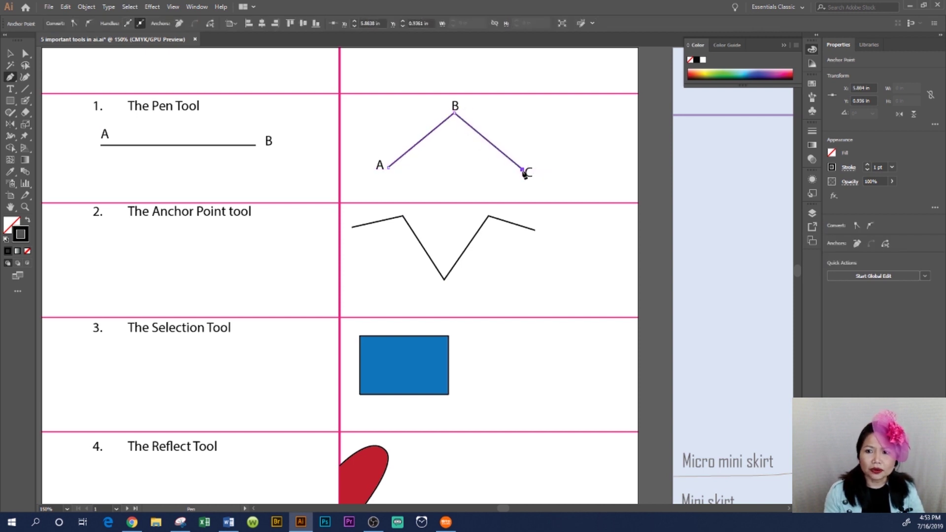
{"action": "left_click", "coordinate": [390, 169]}
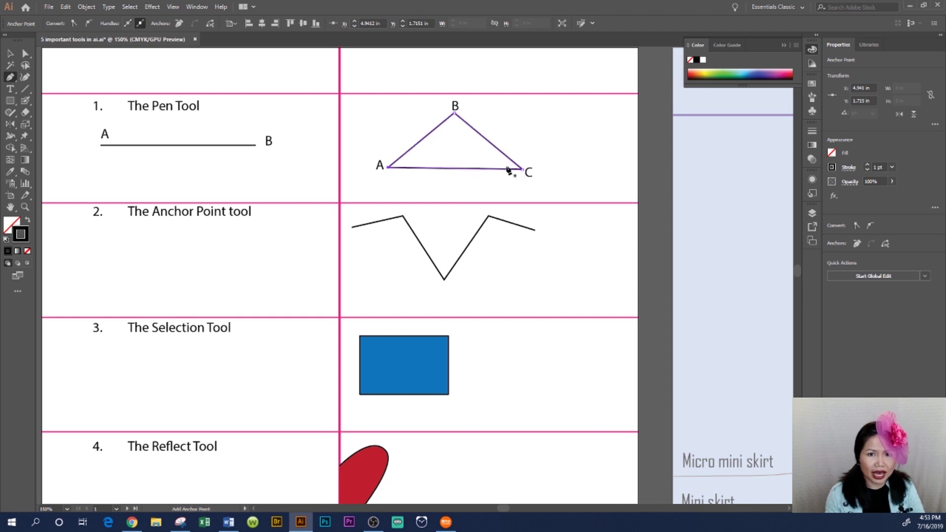
{"action": "left_click", "coordinate": [10, 53]}
{"action": "left_click", "coordinate": [582, 151]}
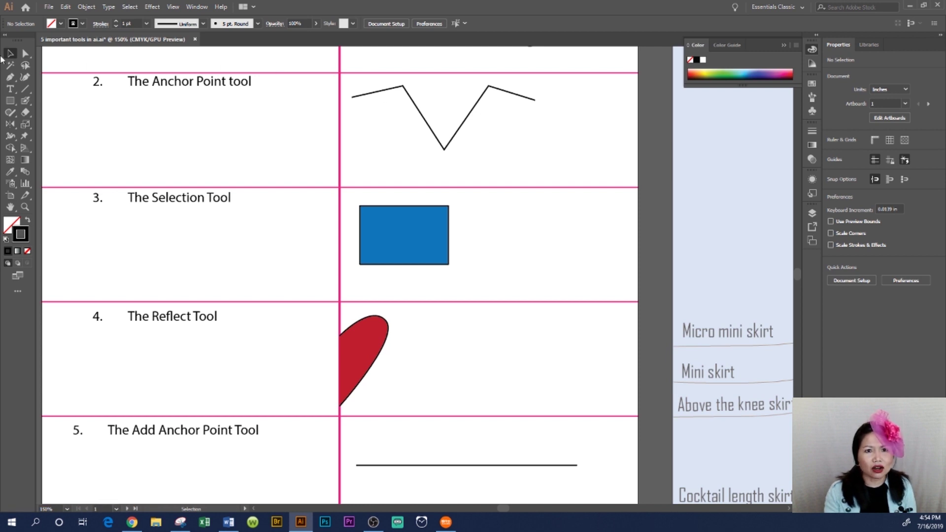
Tear off the Pen tool group into a floating panel placed on the canvas
{"action": "left_click", "coordinate": [12, 81]}
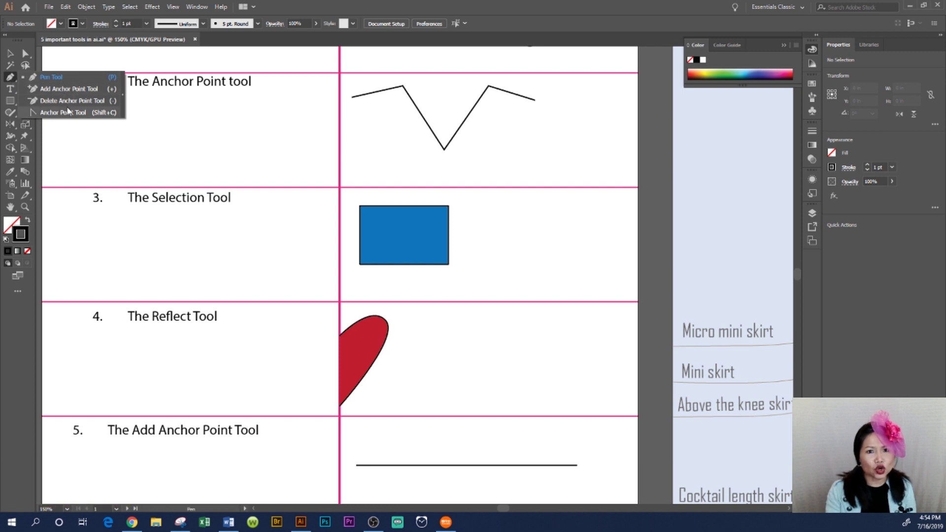
{"action": "left_click", "coordinate": [124, 100]}
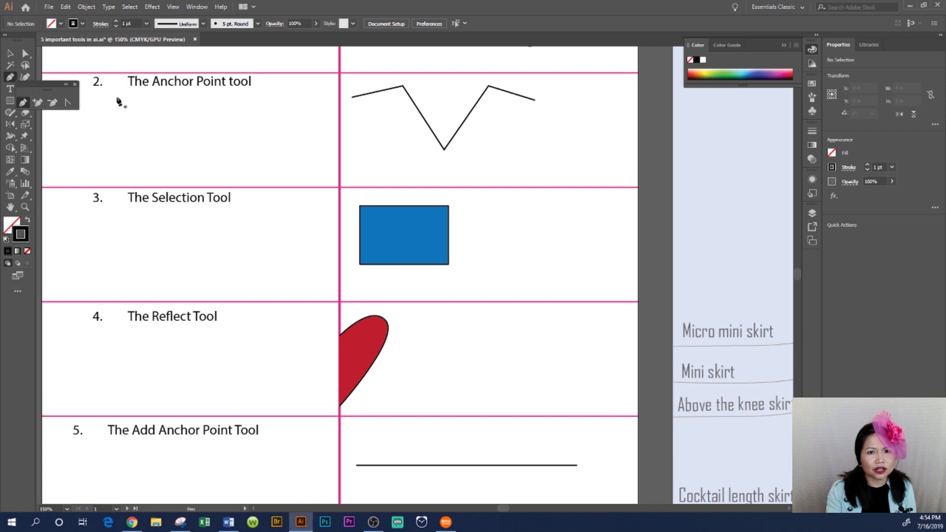
{"action": "left_click_drag", "start_coordinate": [51, 87], "coordinate": [209, 113]}
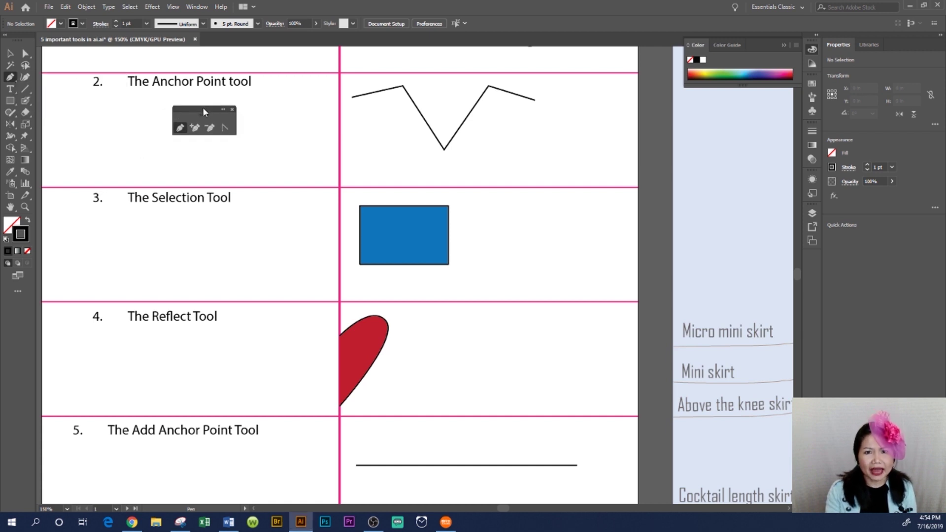
Convert the V line's bottom anchor into a smooth curve with the Anchor Point tool
{"action": "left_click", "coordinate": [226, 128]}
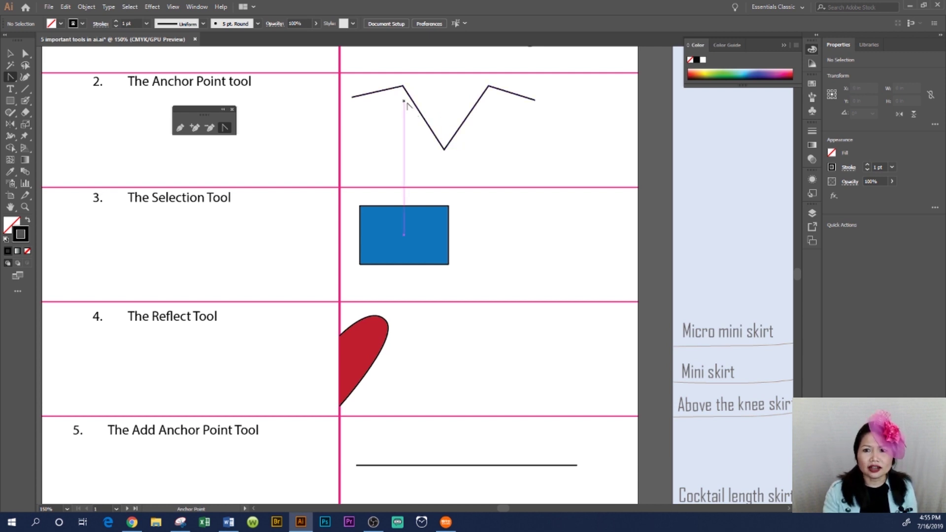
{"action": "left_click", "coordinate": [444, 148]}
{"action": "left_click_drag", "start_coordinate": [445, 150], "coordinate": [468, 150]}
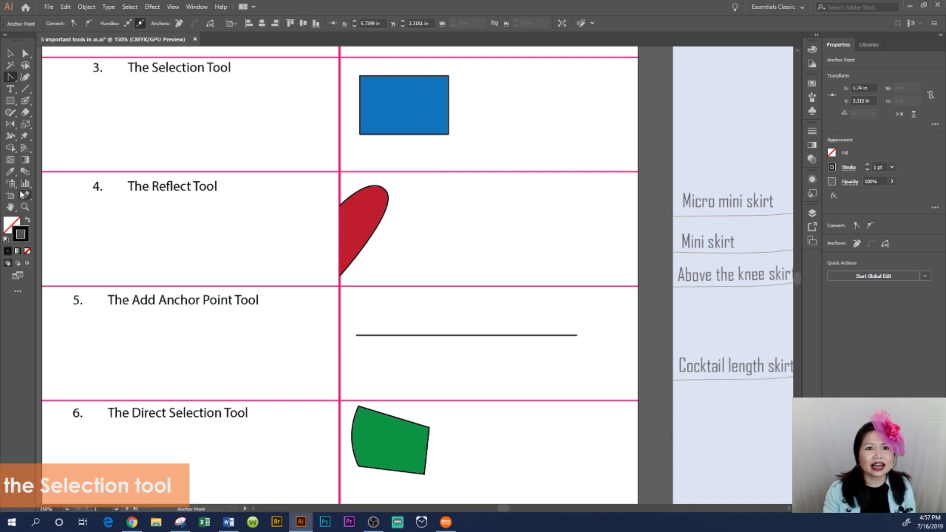
Nudge the blue rectangle right and narrow it to about 1.039 in by 0.832 in
{"action": "left_click", "coordinate": [10, 56]}
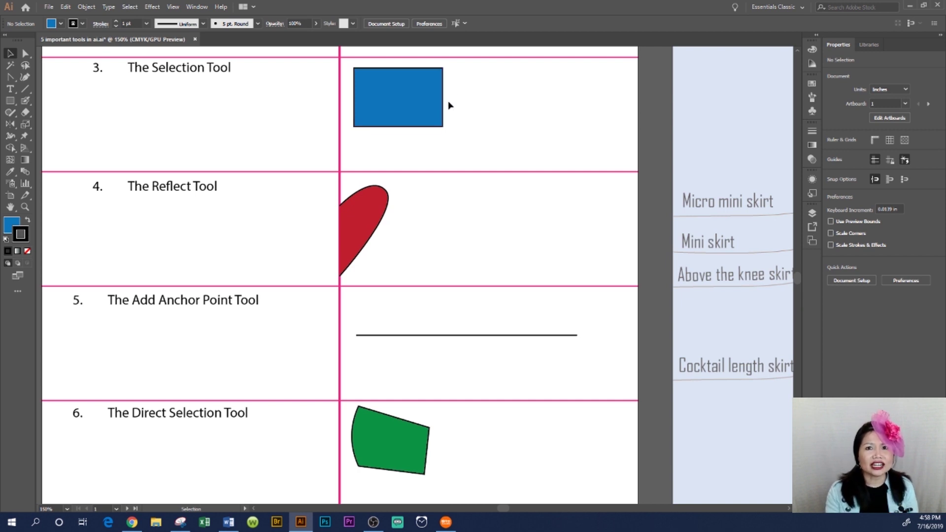
{"action": "left_click", "coordinate": [10, 55]}
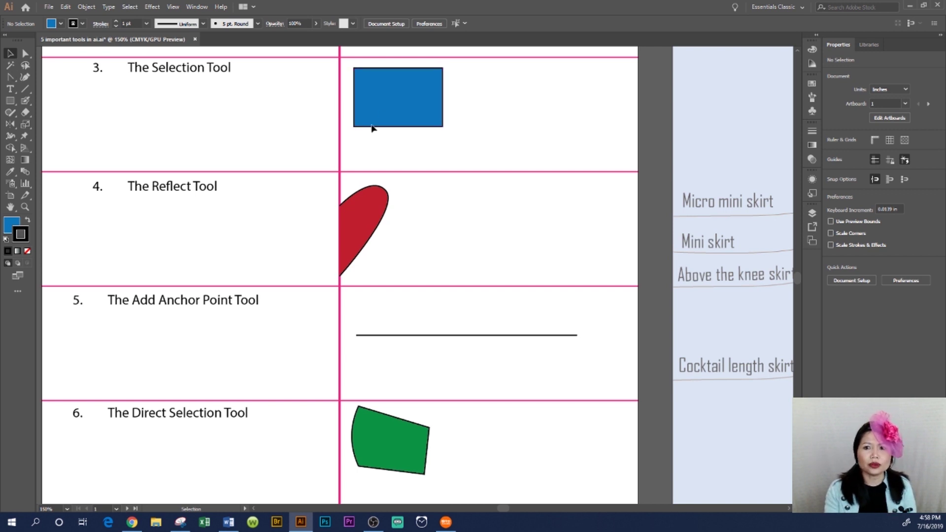
{"action": "left_click", "coordinate": [410, 100]}
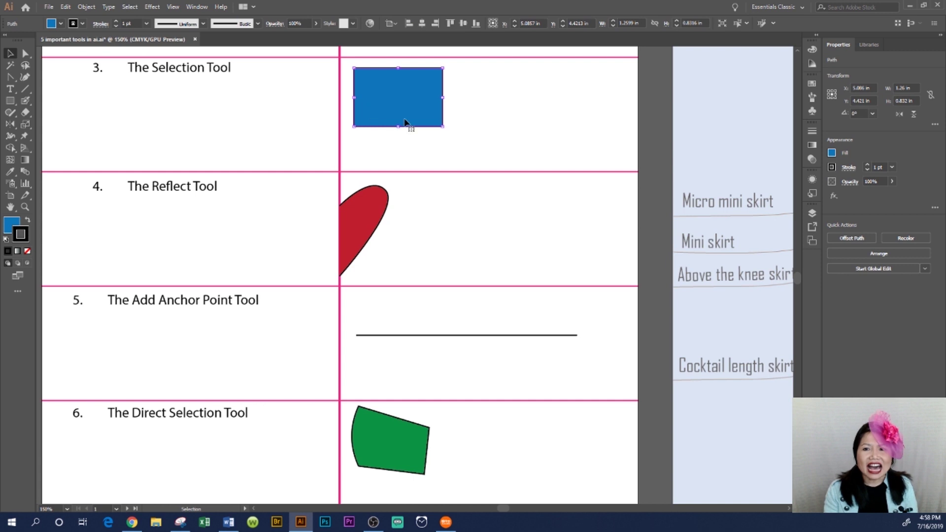
{"action": "mouse_move", "coordinate": [397, 99]}
{"action": "left_mouse_down"}
{"action": "mouse_move", "coordinate": [429, 97]}
{"action": "mouse_move", "coordinate": [452, 123]}
{"action": "mouse_move", "coordinate": [410, 99]}
{"action": "left_mouse_up"}
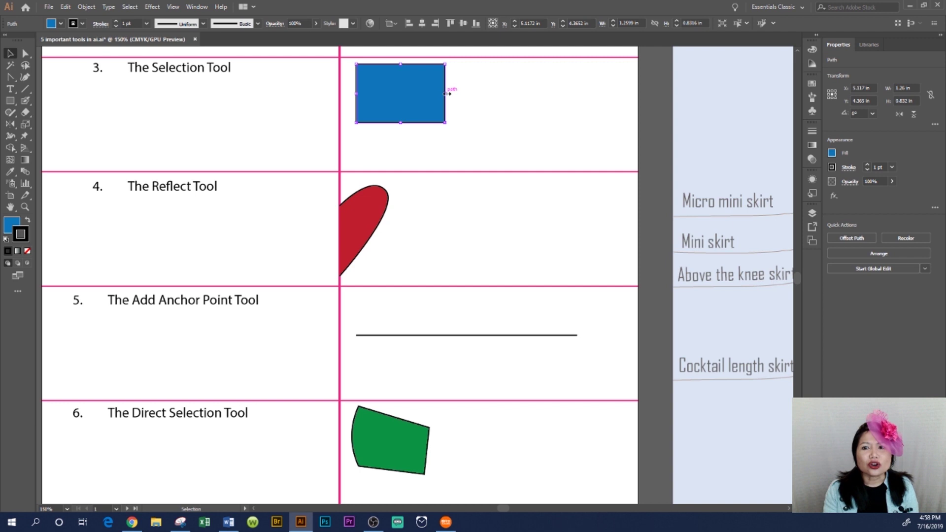
{"action": "left_click_drag", "start_coordinate": [447, 94], "coordinate": [429, 95]}
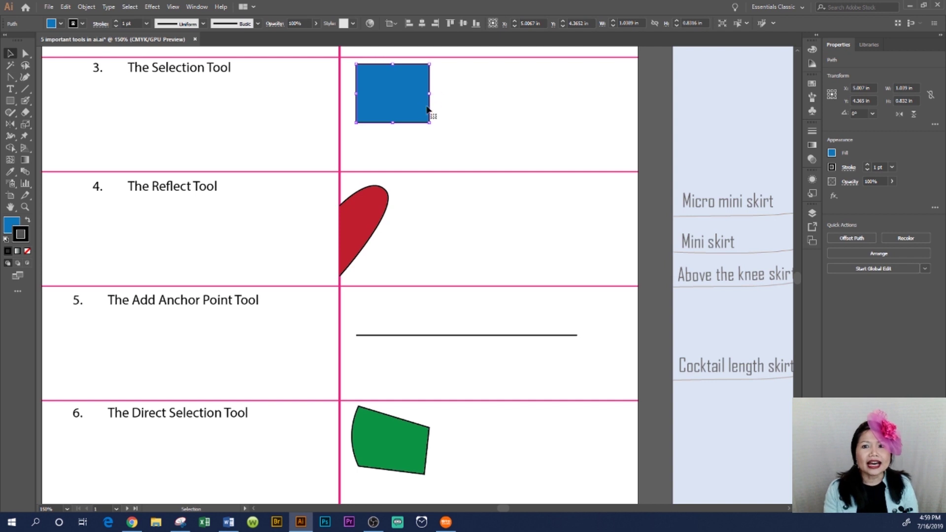
Click empty canvas to deselect the resized blue rectangle
{"action": "left_click", "coordinate": [493, 99]}
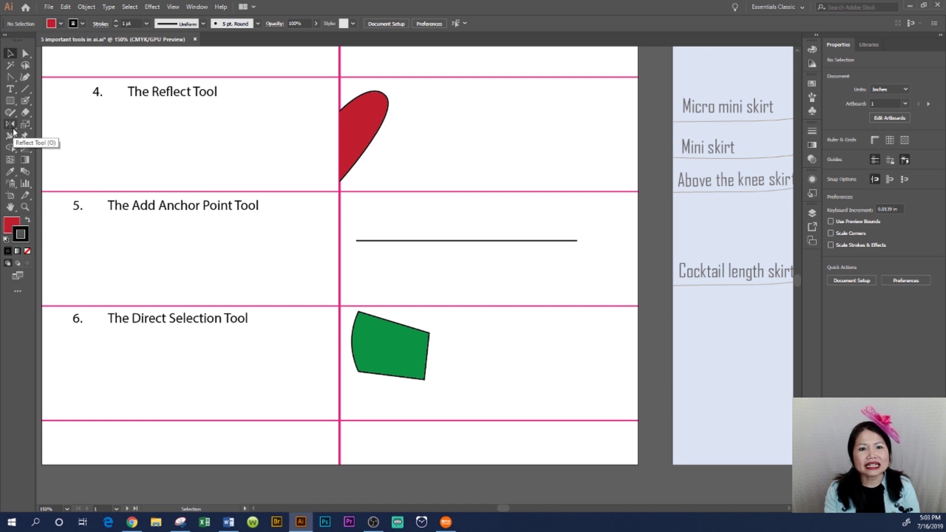
Marquee-select the red half-heart and open Reflect options on the centre line (Vertical, 90°)
{"action": "left_click_drag", "start_coordinate": [13, 130], "coordinate": [31, 137]}
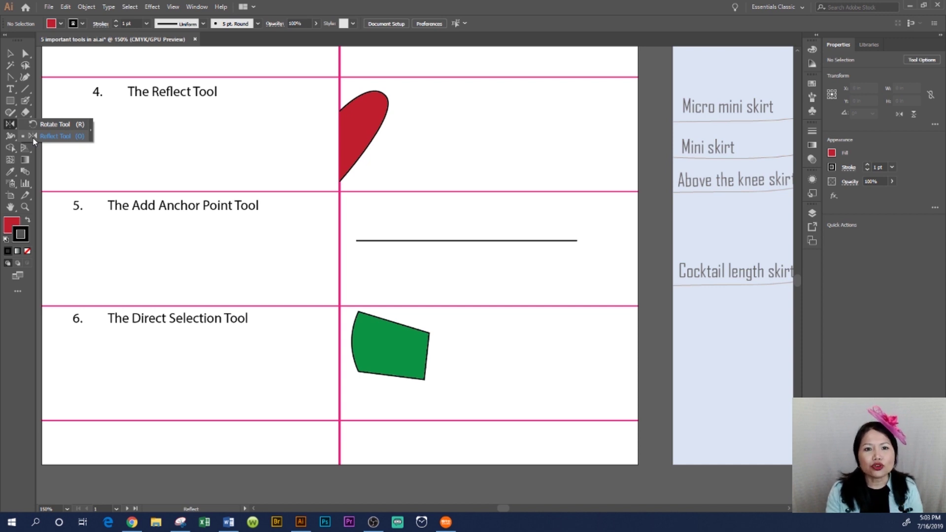
{"action": "left_click", "coordinate": [33, 135]}
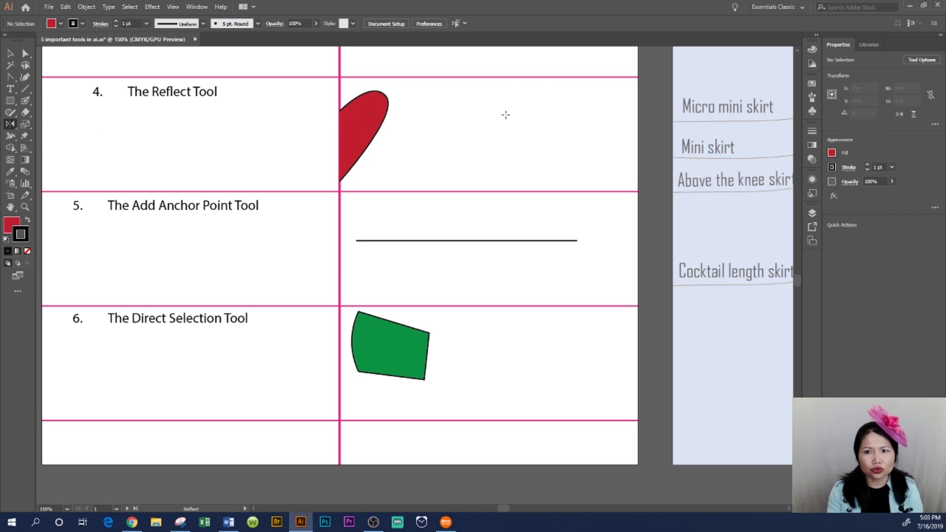
{"action": "key", "text": "v"}
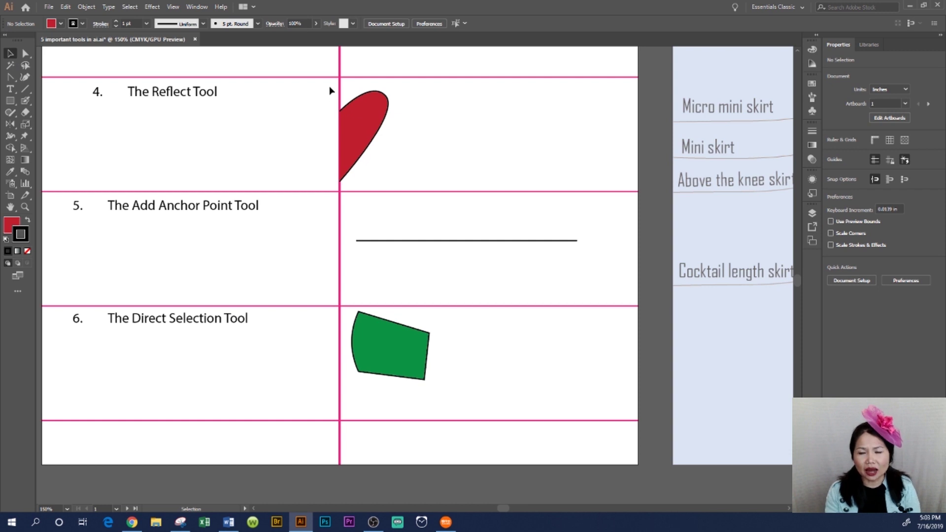
{"action": "left_click", "coordinate": [375, 125]}
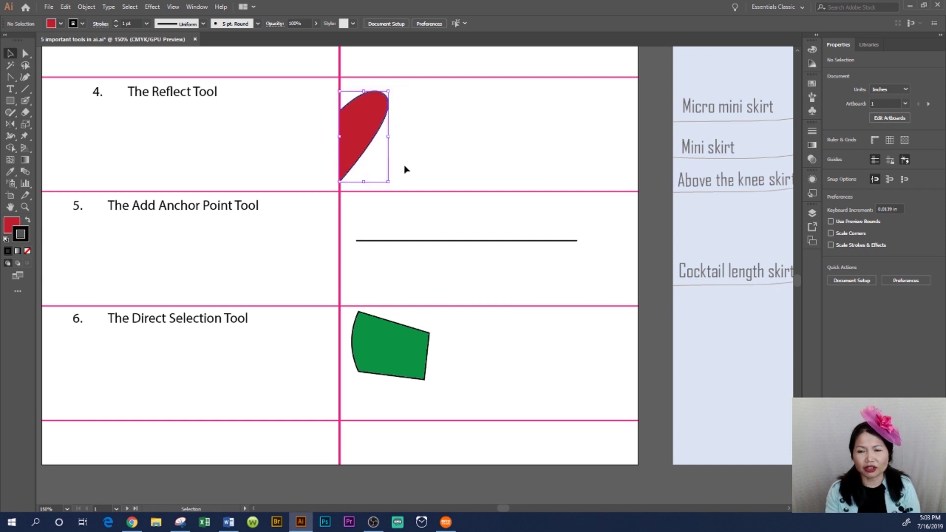
{"action": "left_click", "coordinate": [475, 129]}
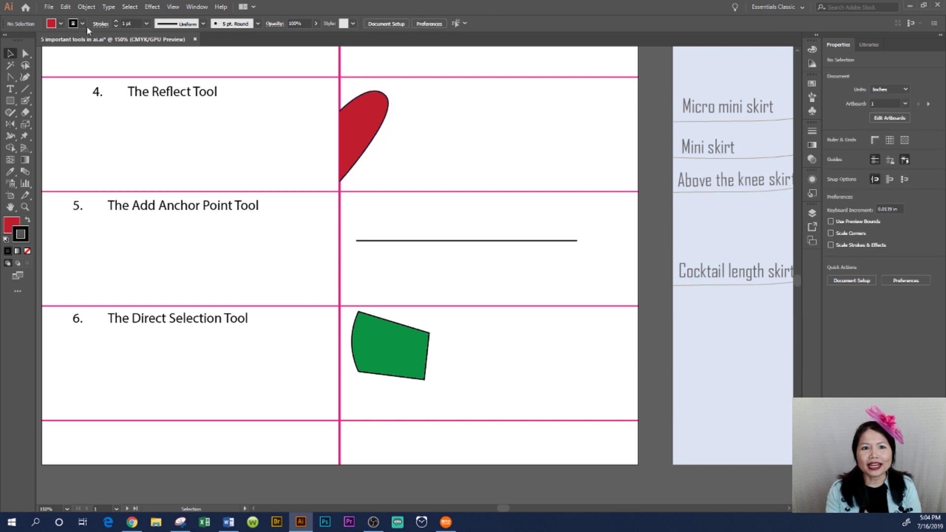
{"action": "left_click_drag", "start_coordinate": [321, 83], "coordinate": [401, 170]}
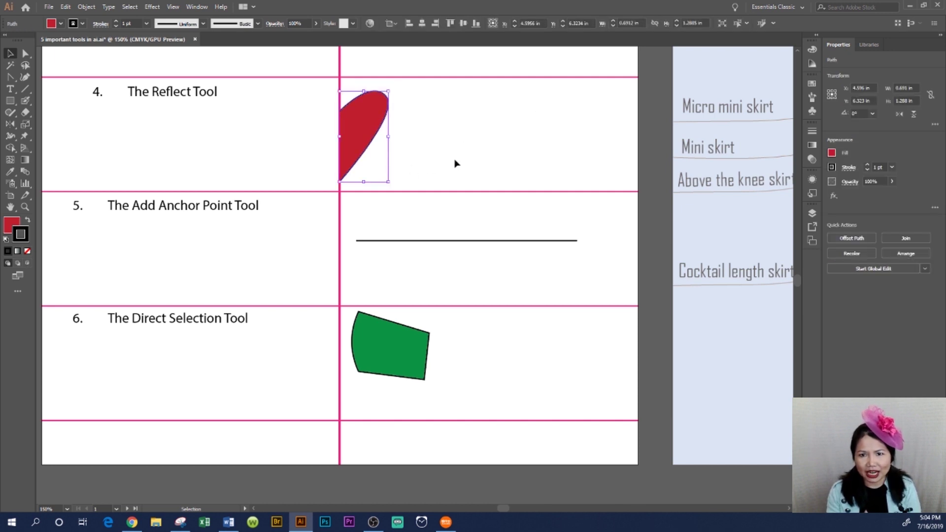
{"action": "left_click", "coordinate": [11, 126]}
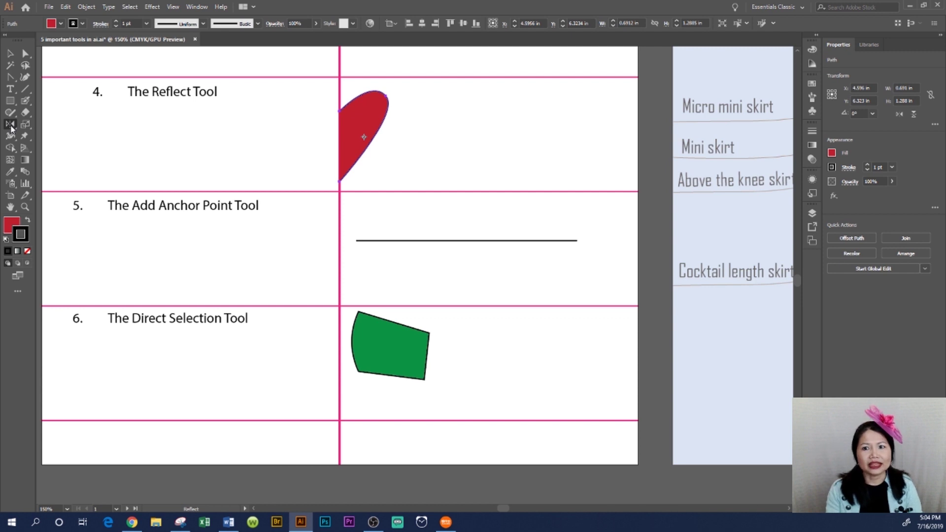
{"action": "left_click", "coordinate": [339, 100], "text": "alt"}
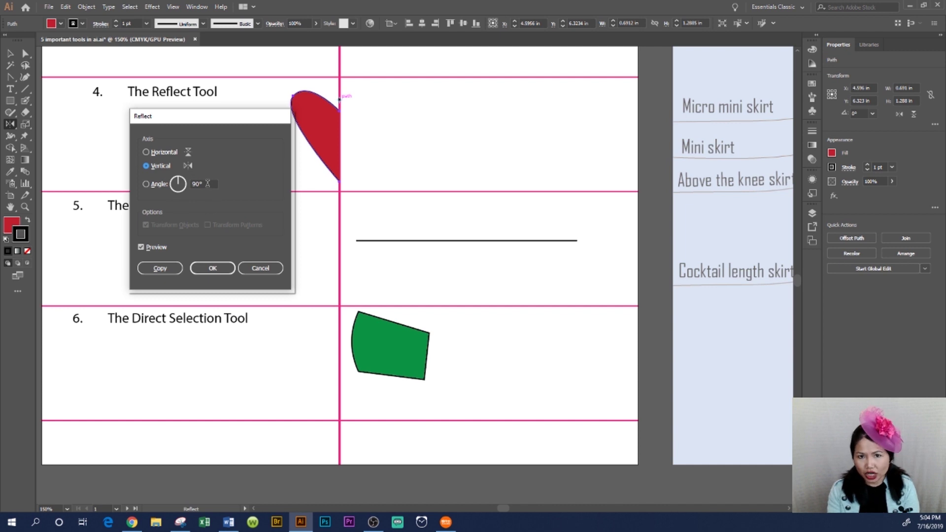
Toggle Preview, then Copy the Vertical reflection and return to the Selection tool
{"action": "left_click", "coordinate": [142, 248]}
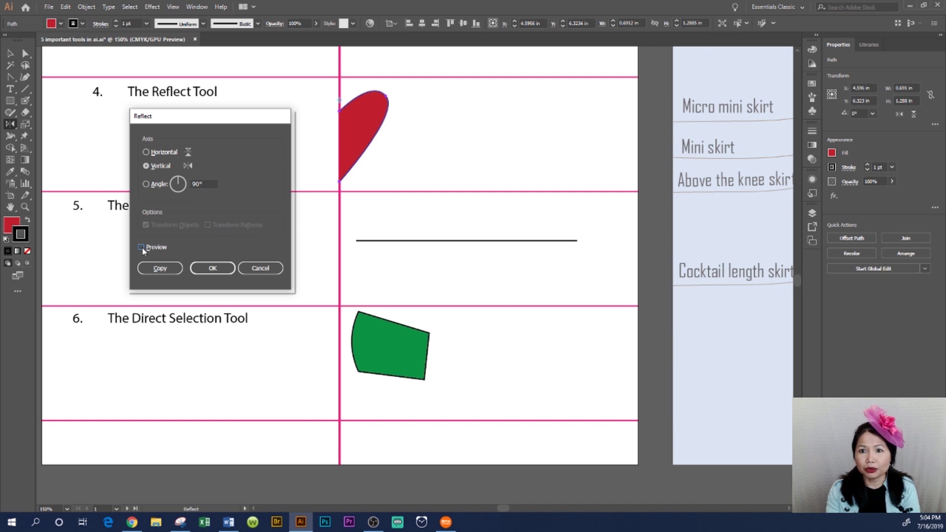
{"action": "left_click", "coordinate": [140, 248]}
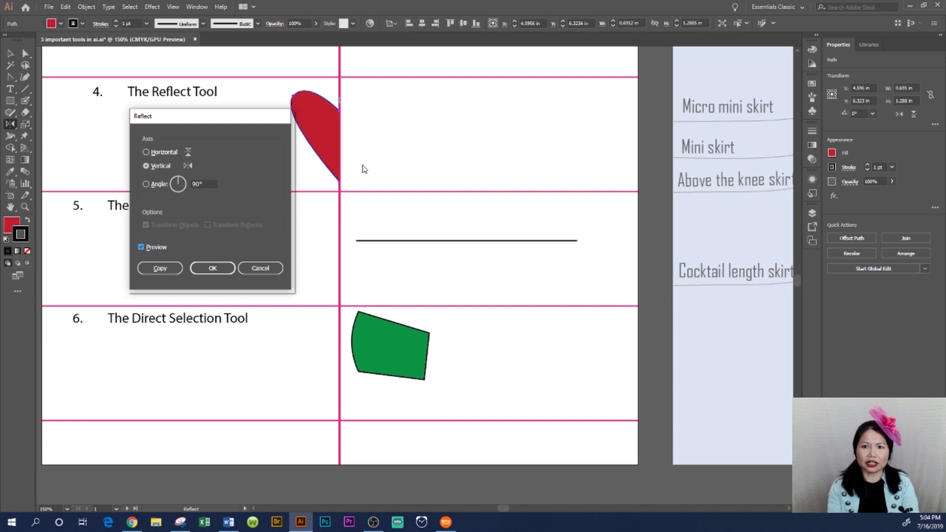
{"action": "left_click", "coordinate": [168, 271]}
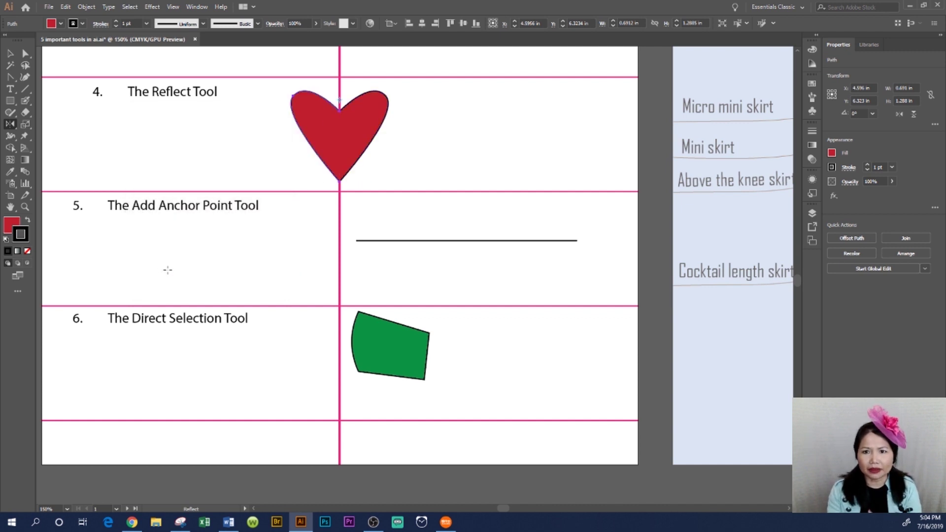
{"action": "key", "text": "v"}
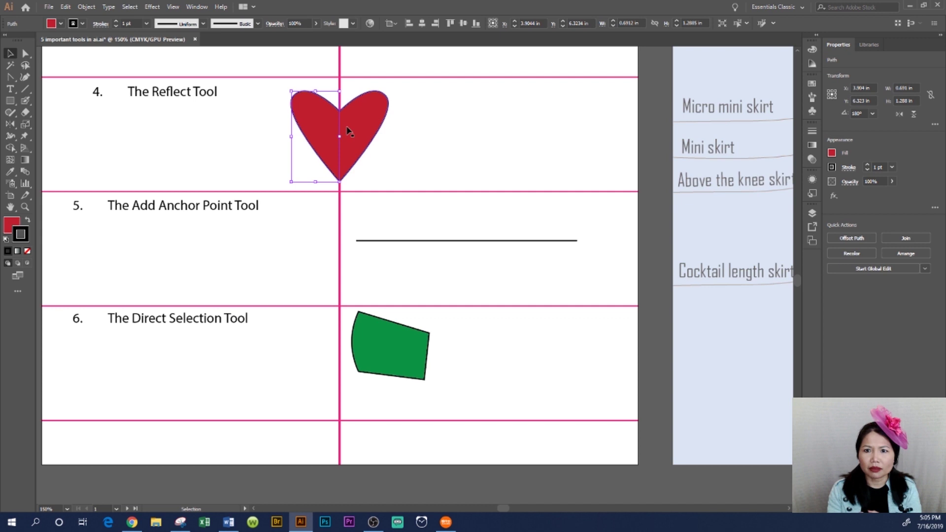
Select both red heart halves, Join them into one path, and deselect
{"action": "left_click_drag", "start_coordinate": [274, 82], "coordinate": [412, 169]}
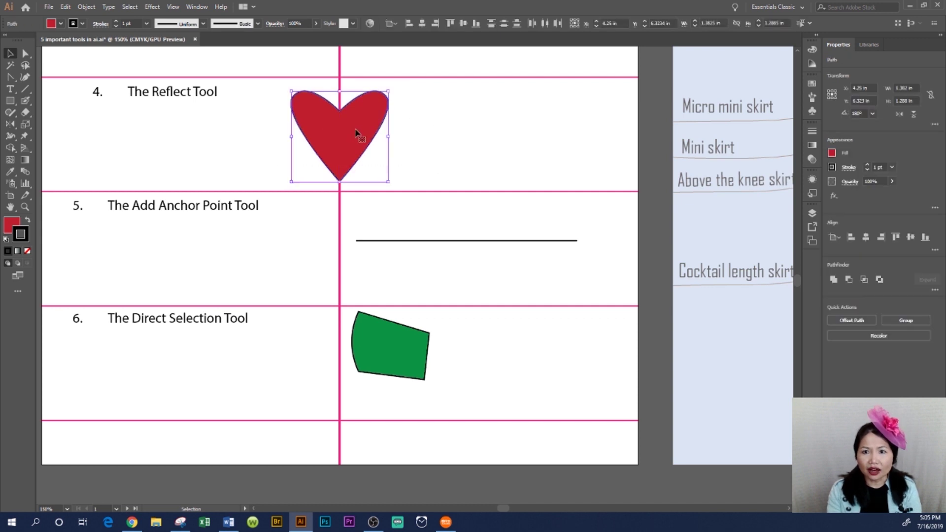
{"action": "right_click", "coordinate": [347, 132]}
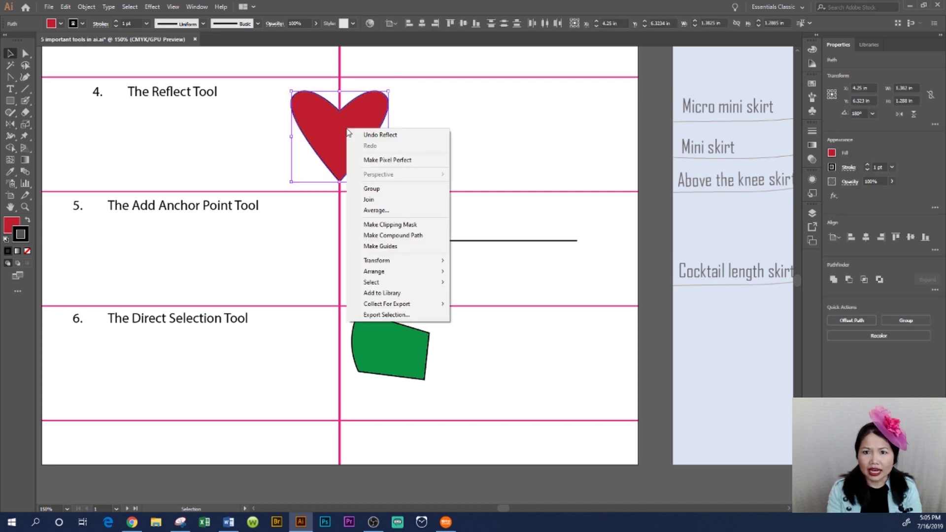
{"action": "left_click", "coordinate": [391, 200]}
{"action": "left_click", "coordinate": [472, 122]}
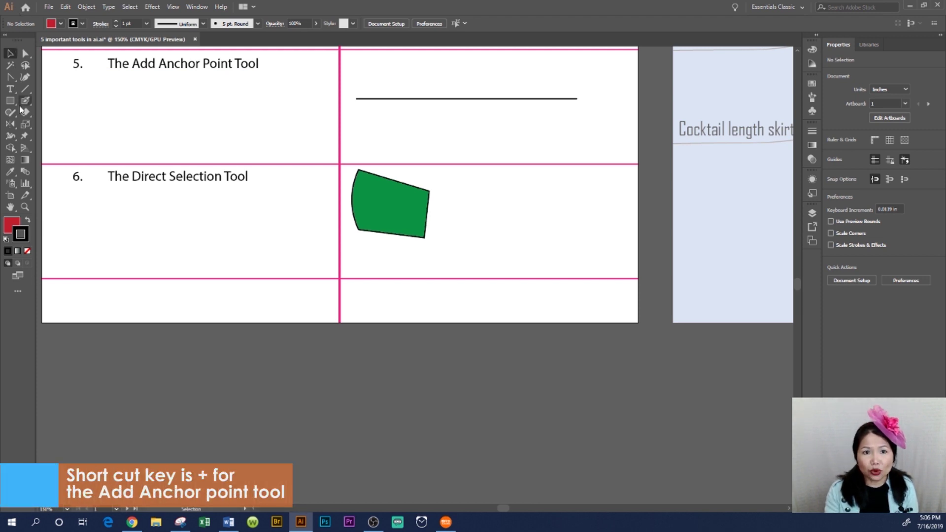
Tear off the pen tools into a moved floating panel and pick Add Anchor Point
{"action": "left_click", "coordinate": [16, 82]}
{"action": "left_click", "coordinate": [13, 83]}
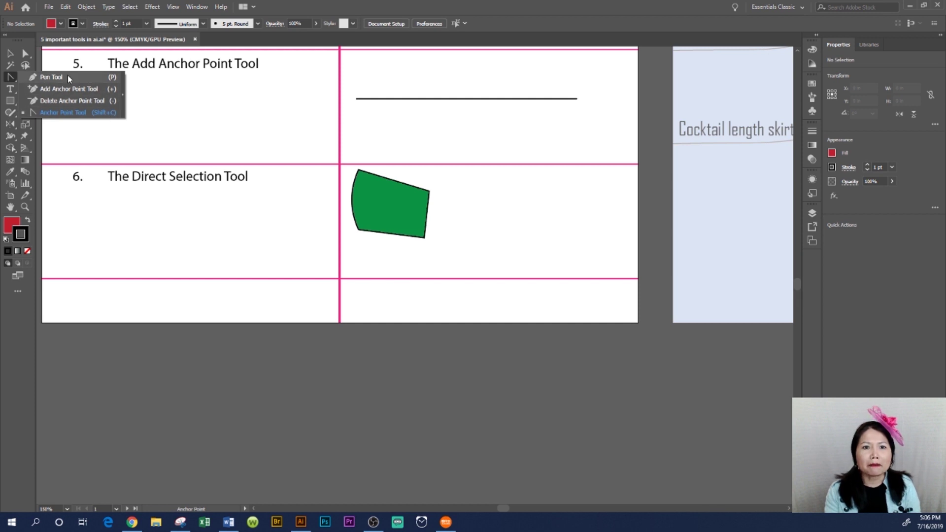
{"action": "left_click", "coordinate": [123, 100]}
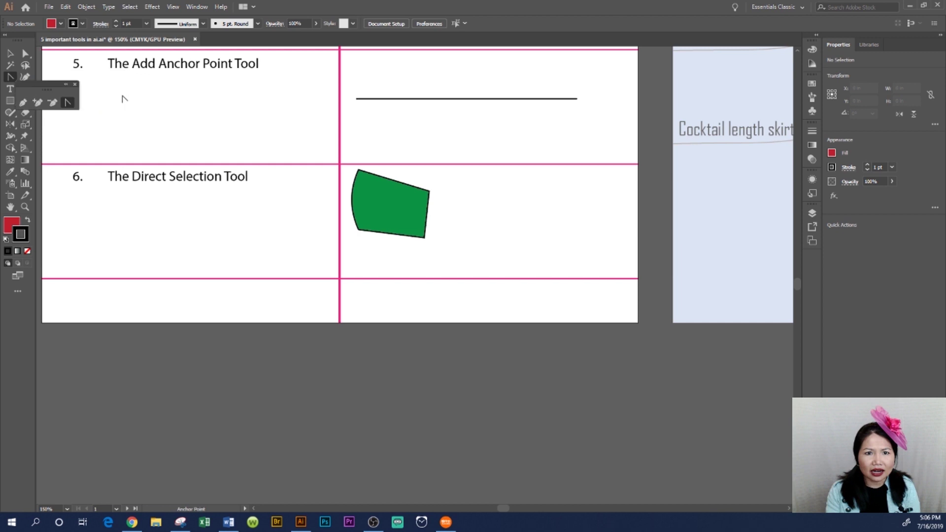
{"action": "left_click_drag", "start_coordinate": [74, 84], "coordinate": [276, 91]}
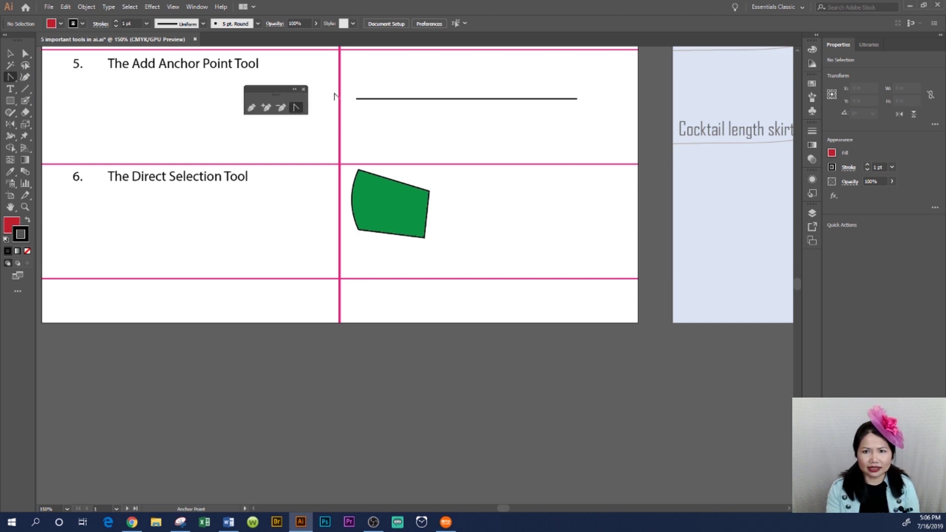
{"action": "left_click", "coordinate": [267, 108]}
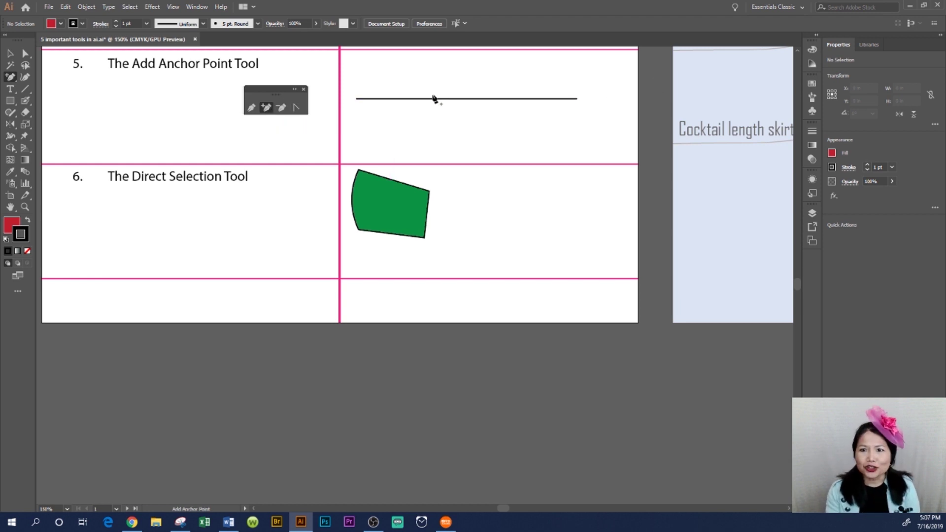
Add three anchor points along the black line with the Add Anchor Point Tool
{"action": "left_click", "coordinate": [404, 99]}
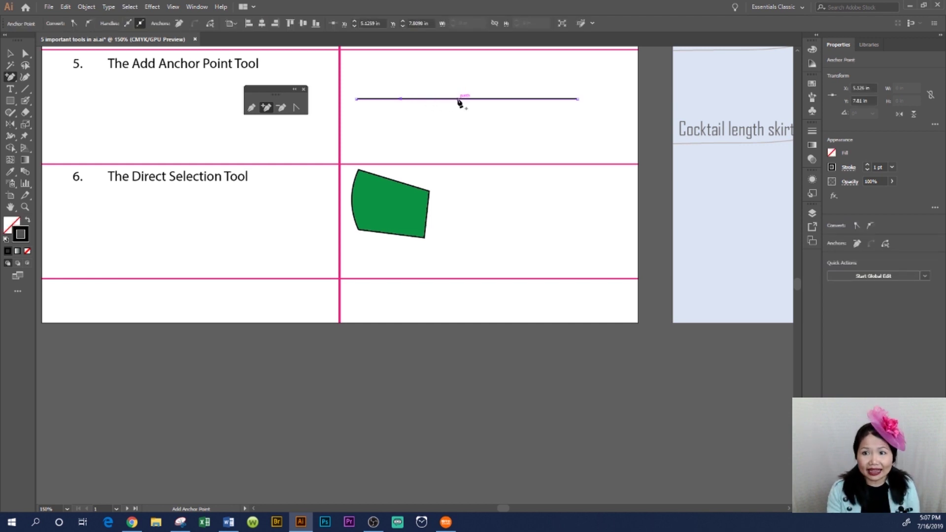
{"action": "left_click", "coordinate": [456, 99]}
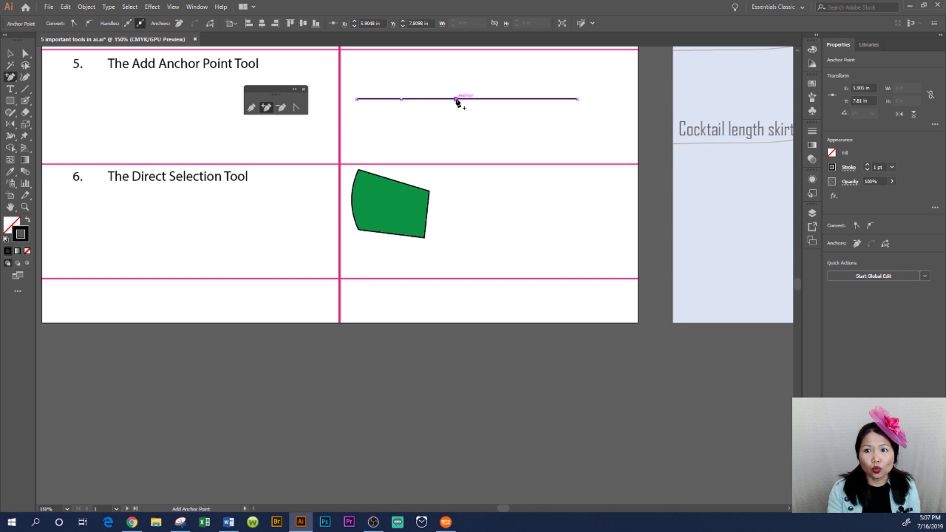
{"action": "left_click", "coordinate": [508, 99]}
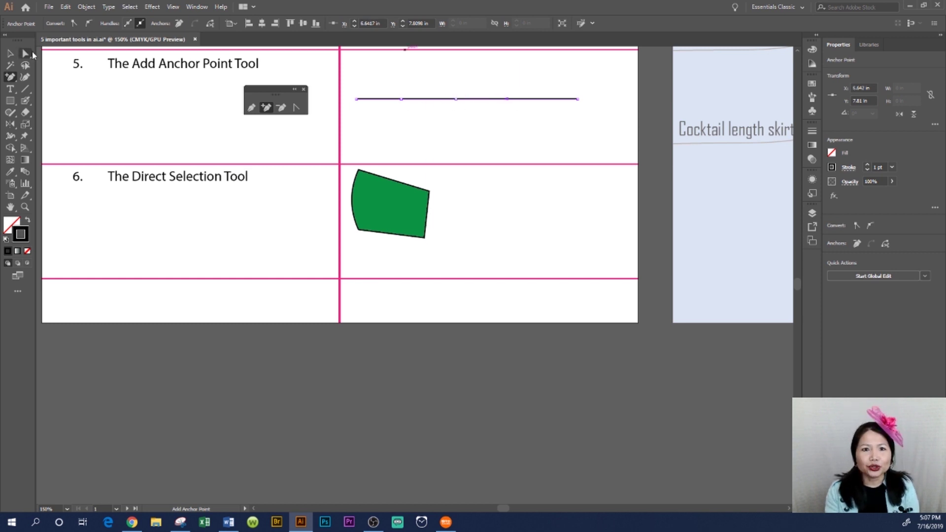
With Direct Selection, drag the line's middle anchor to bend the line into a V
{"action": "left_click", "coordinate": [26, 53]}
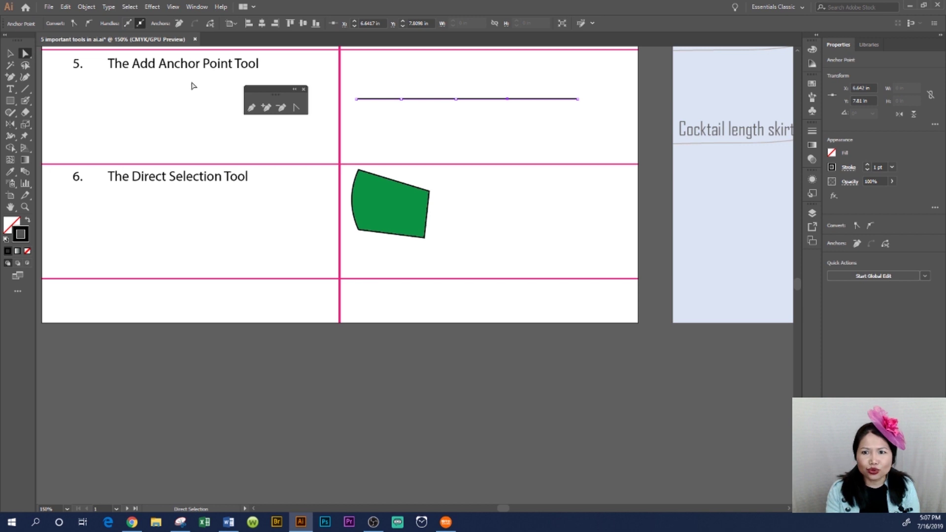
{"action": "left_click", "coordinate": [455, 99]}
{"action": "left_click_drag", "start_coordinate": [456, 100], "coordinate": [458, 102]}
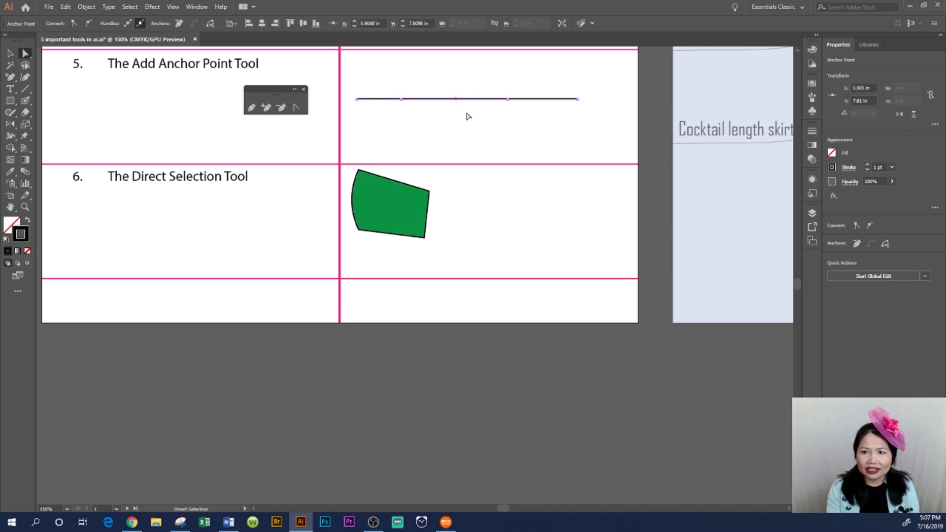
{"action": "left_click_drag", "start_coordinate": [455, 99], "coordinate": [456, 64]}
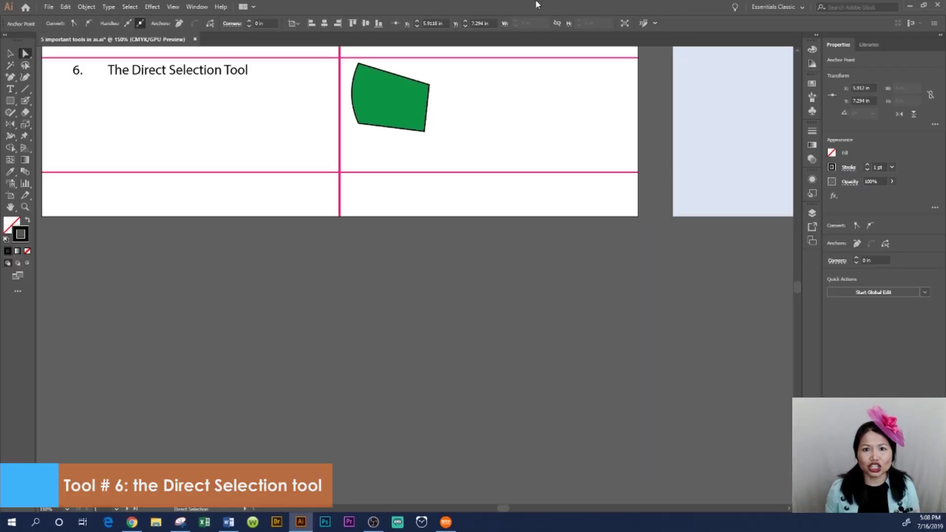
{"action": "key", "text": "plus"}
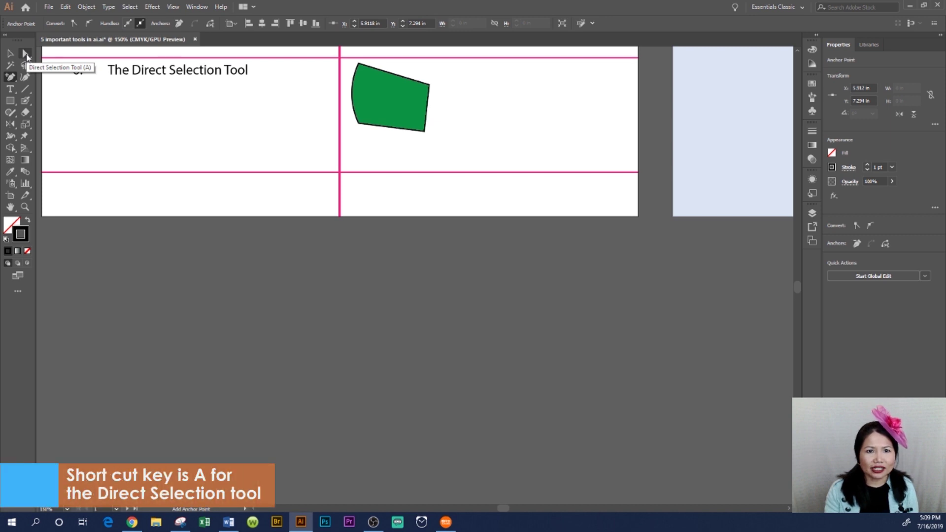
{"action": "left_click", "coordinate": [27, 55]}
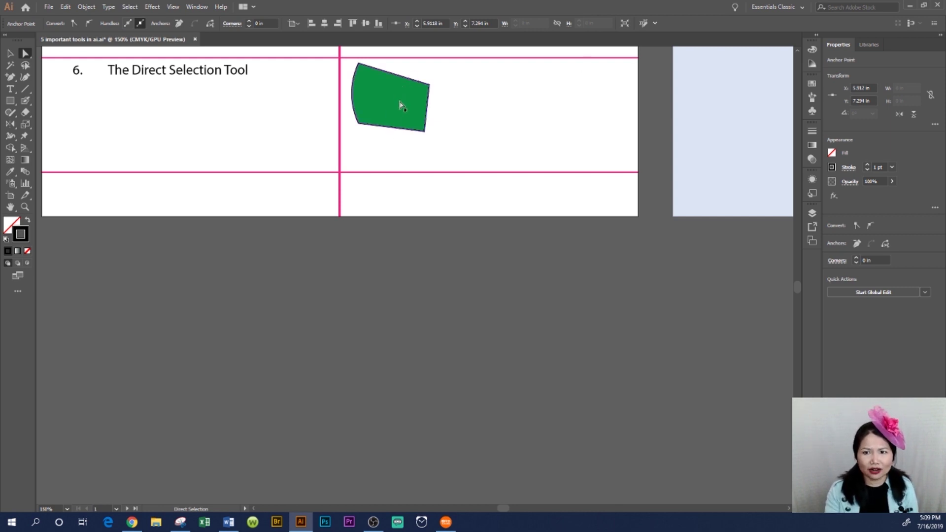
Drag the green shape's right edge and top-right corner outward to about X 7.2 in, Y 9.839 in
{"action": "left_click_drag", "start_coordinate": [428, 105], "coordinate": [523, 150]}
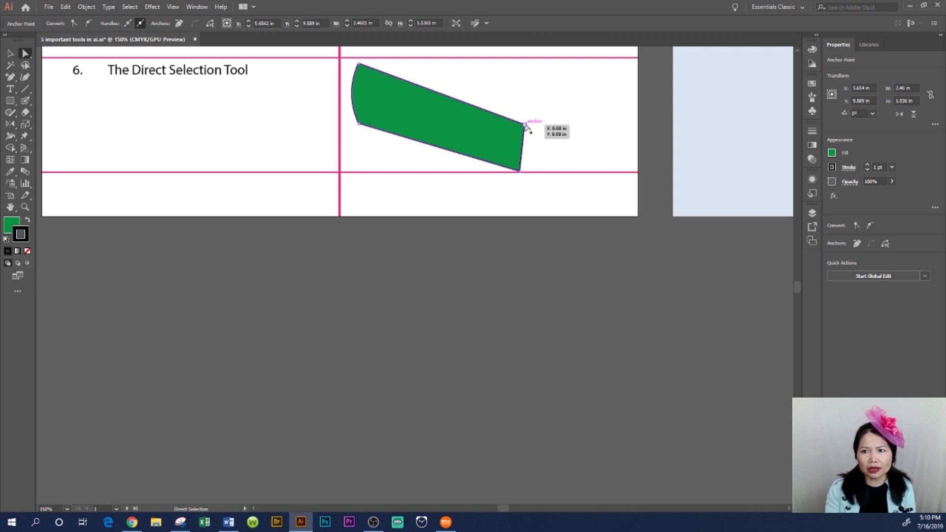
{"action": "left_click_drag", "start_coordinate": [526, 125], "coordinate": [553, 138]}
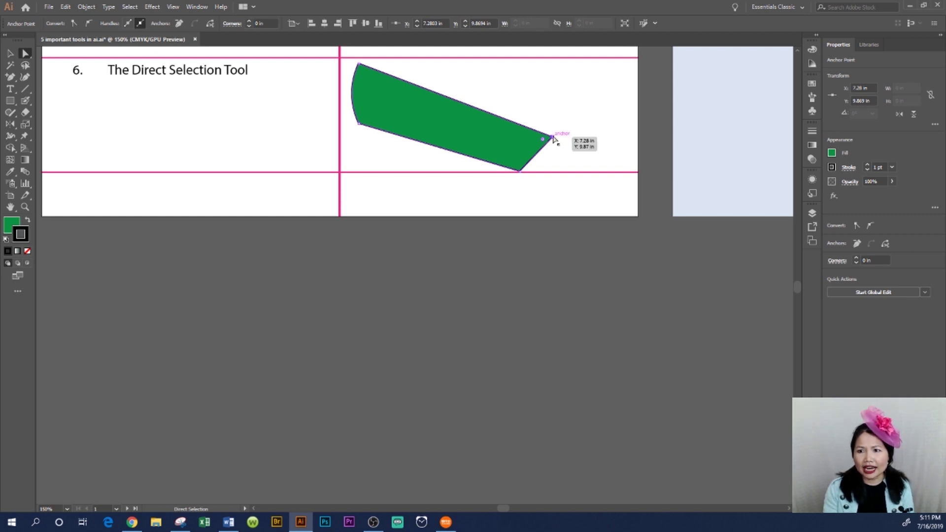
{"action": "left_click_drag", "start_coordinate": [553, 138], "coordinate": [547, 135]}
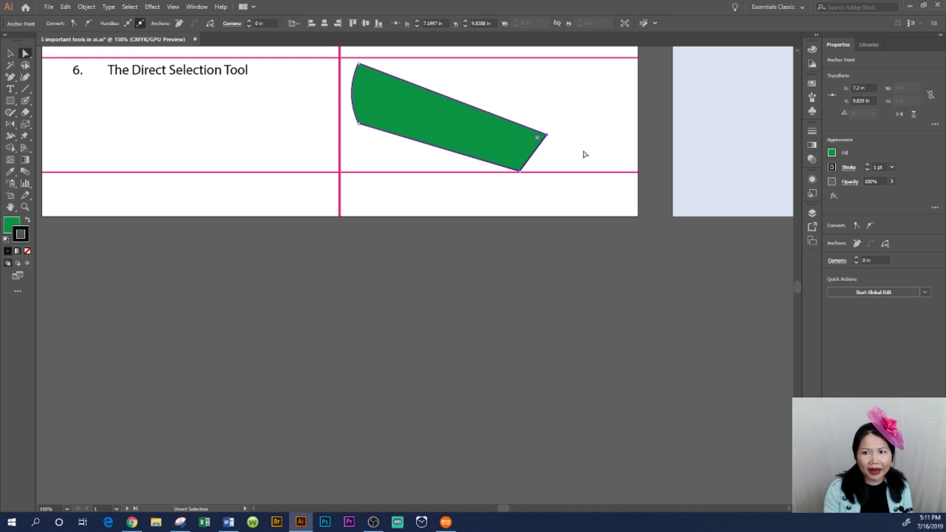